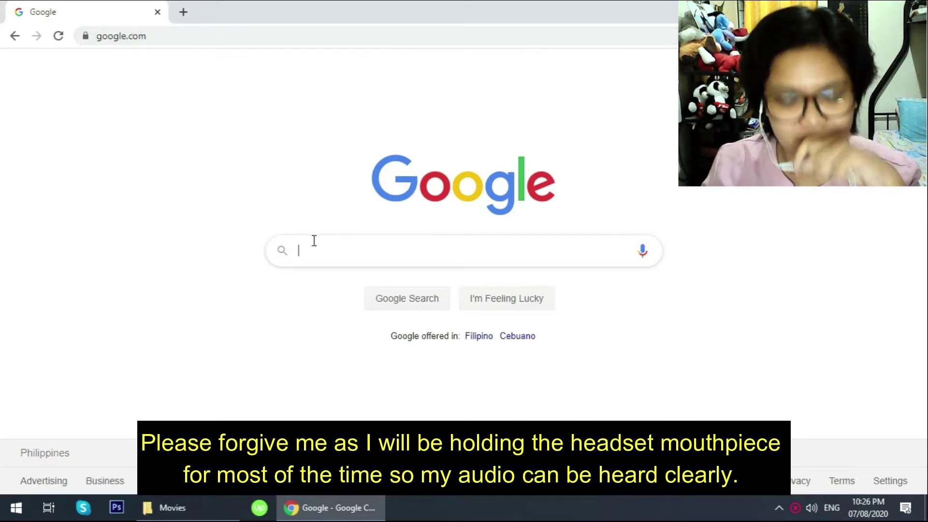
Search Google for "open broadcaster software" and open the official OBS website, obsproject.com.
{"action": "type", "text": "open"}
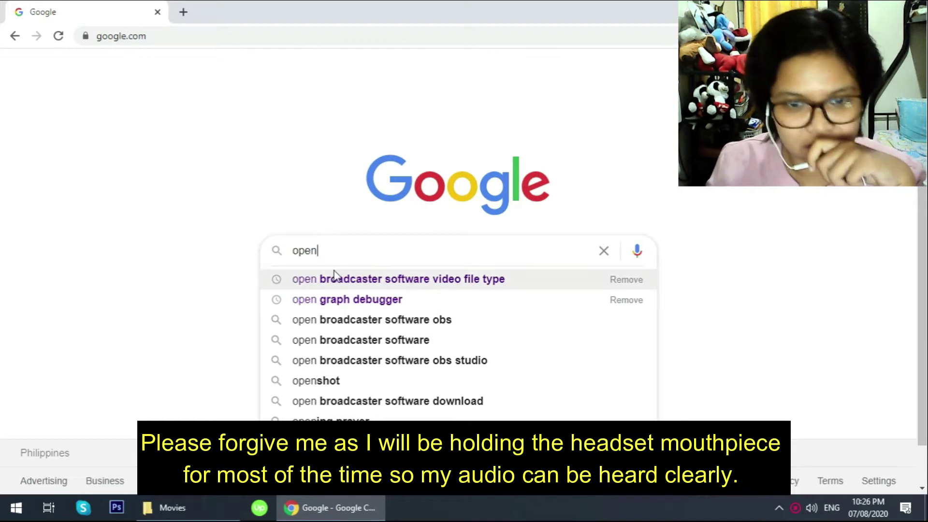
{"action": "left_click", "coordinate": [356, 341]}
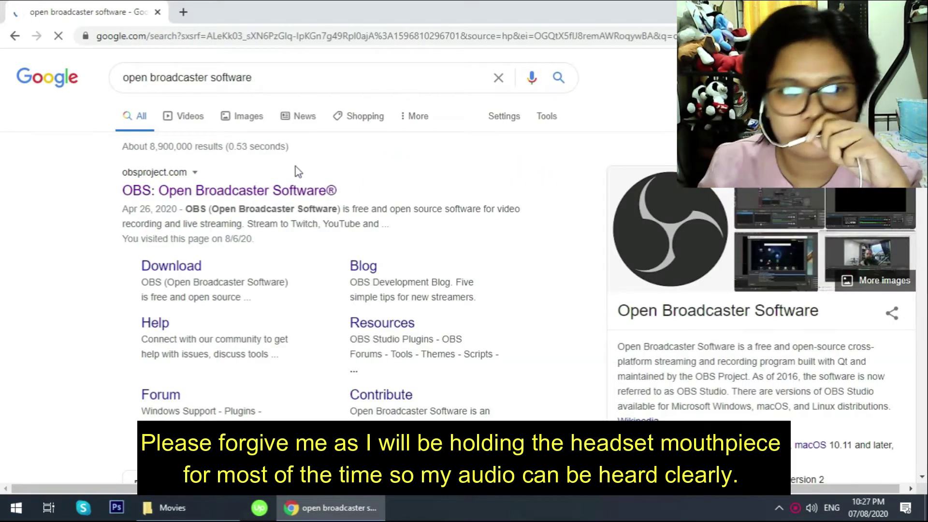
{"action": "left_click", "coordinate": [281, 196]}
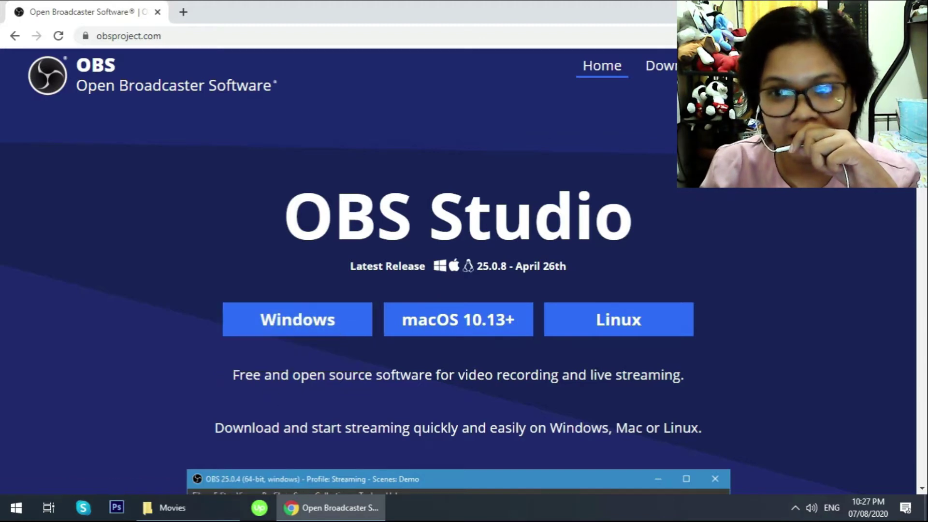
Locate the installer OBS-Studio-25.0.8-Full-Installer-x64.exe in the Downloads folder and show the desktop.
{"action": "left_click", "coordinate": [165, 507]}
{"action": "left_click", "coordinate": [90, 190]}
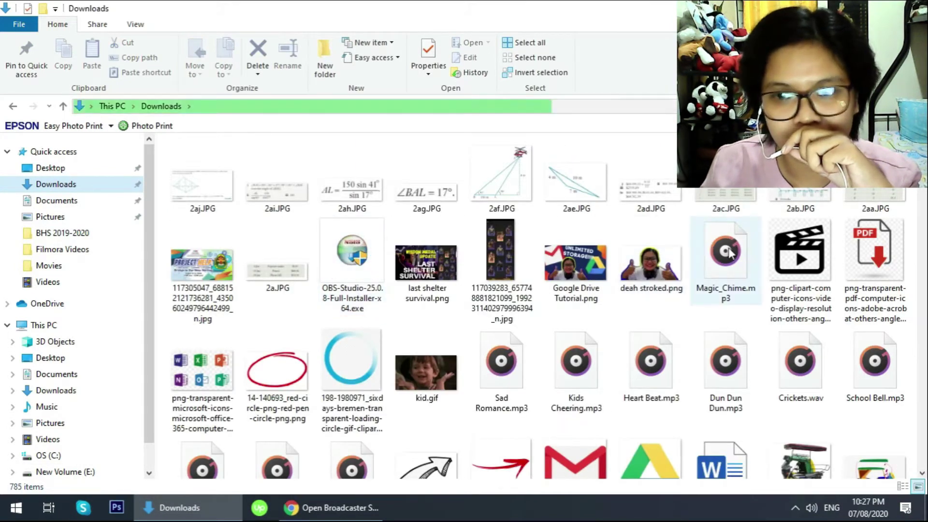
{"action": "left_click", "coordinate": [353, 258]}
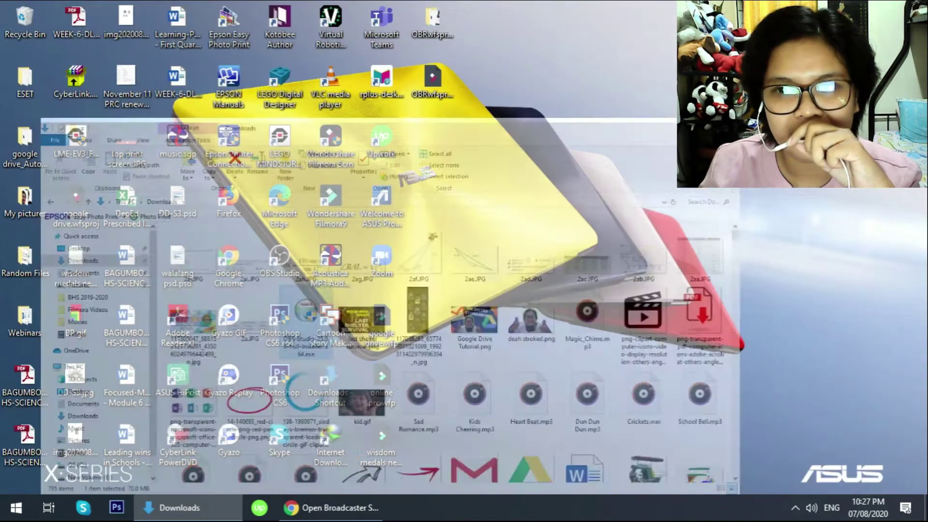
{"action": "key", "text": "super+d"}
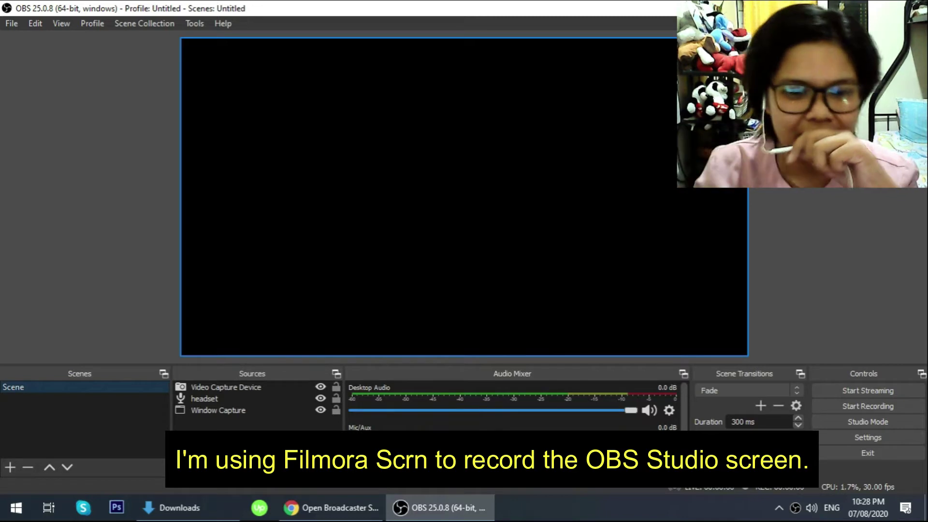
{"action": "mouse_move", "coordinate": [343, 507]}
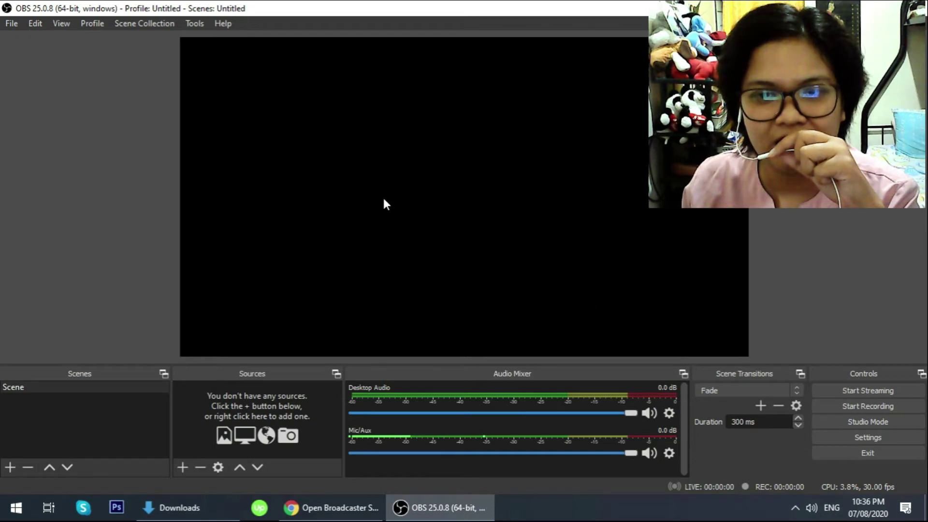
Add an Audio Input Capture source under its default name, using Microphone (Conexant SmartAudio HD) as the device.
{"action": "left_click", "coordinate": [183, 468]}
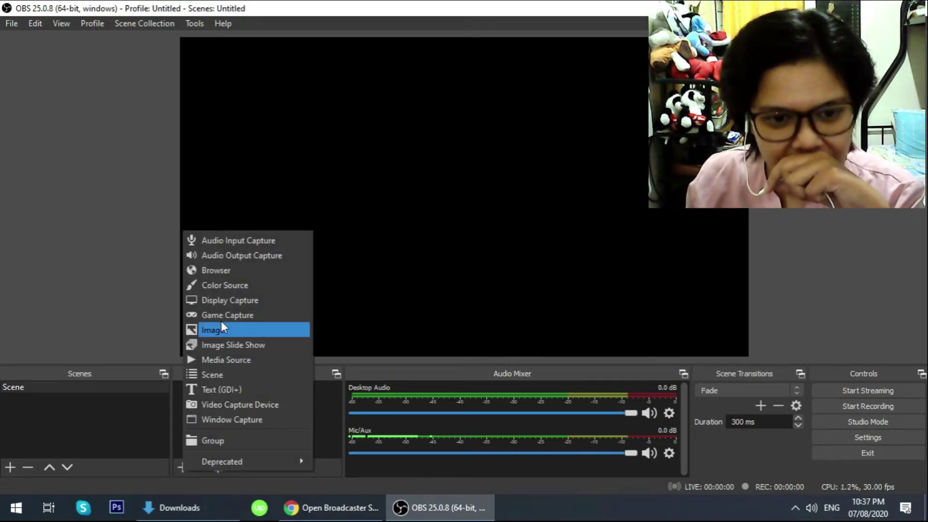
{"action": "left_click", "coordinate": [228, 240]}
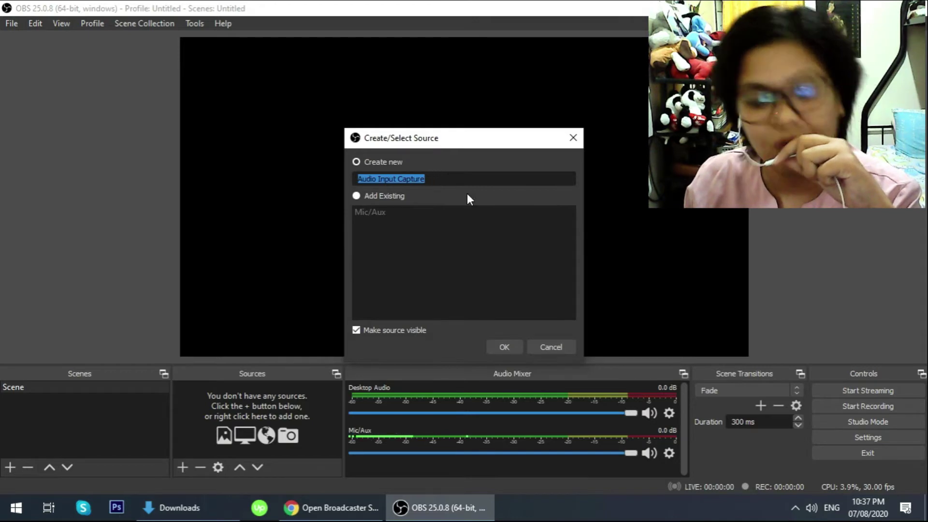
{"action": "left_click", "coordinate": [509, 346]}
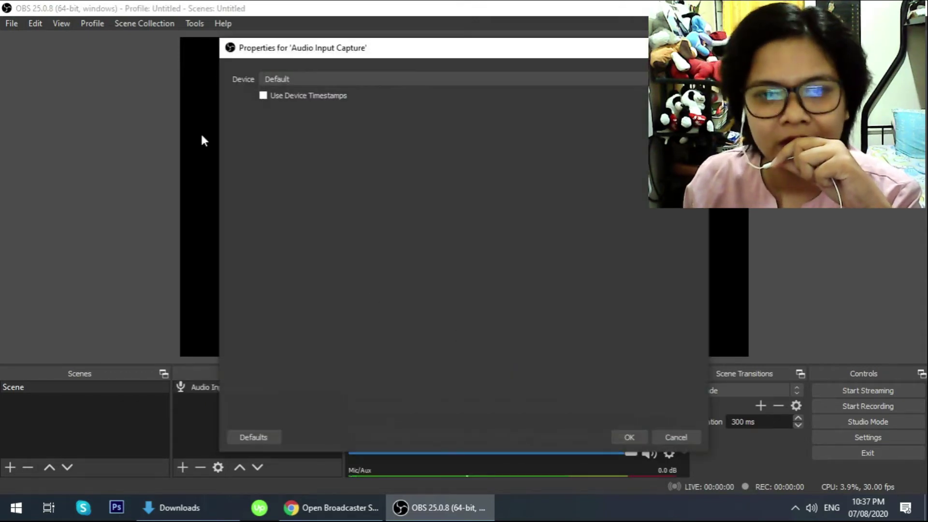
{"action": "left_click", "coordinate": [320, 78]}
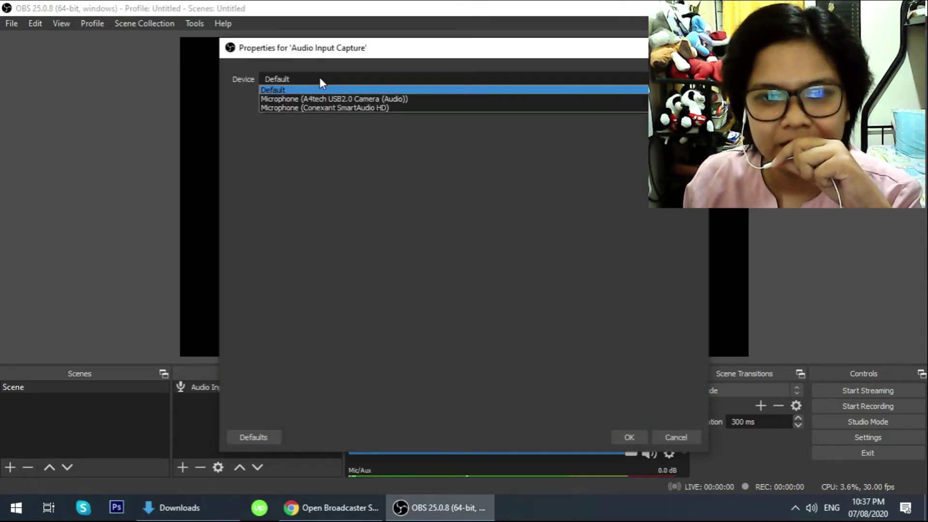
{"action": "left_click", "coordinate": [351, 107]}
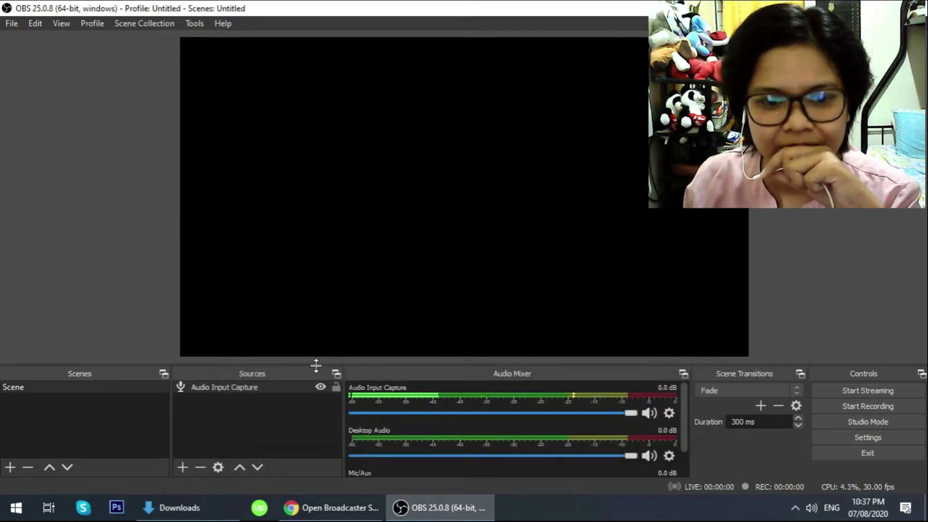
Add a Video Capture Device source named "webcam" and accept its A4tech USB2.0 Camera properties.
{"action": "left_click", "coordinate": [183, 467]}
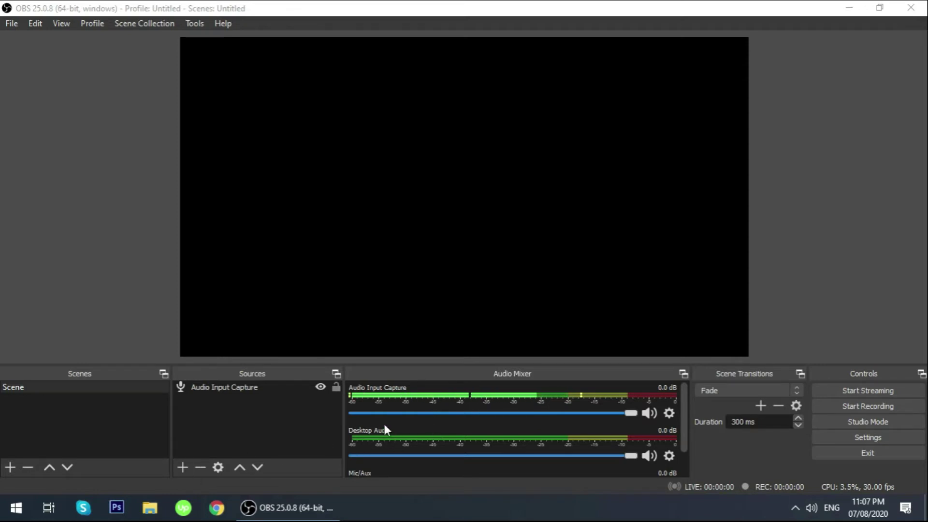
{"action": "left_click", "coordinate": [183, 468]}
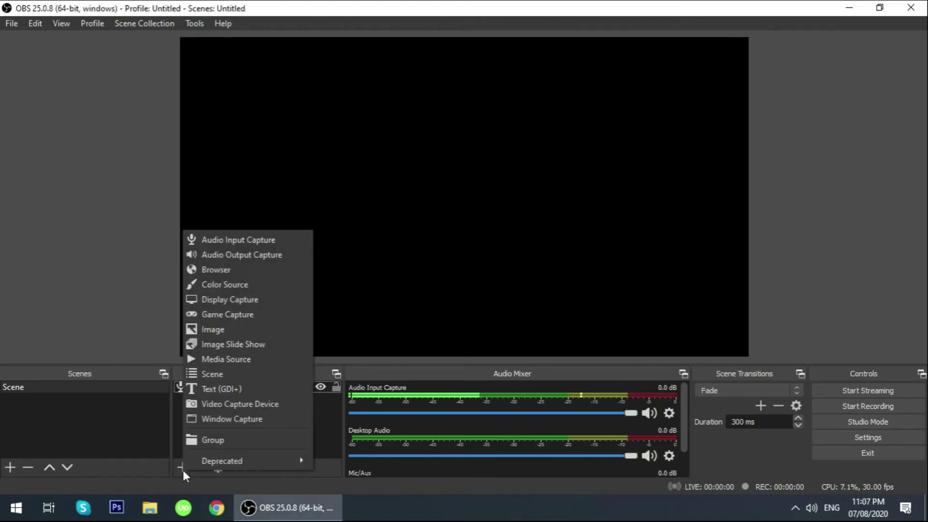
{"action": "left_click", "coordinate": [221, 407]}
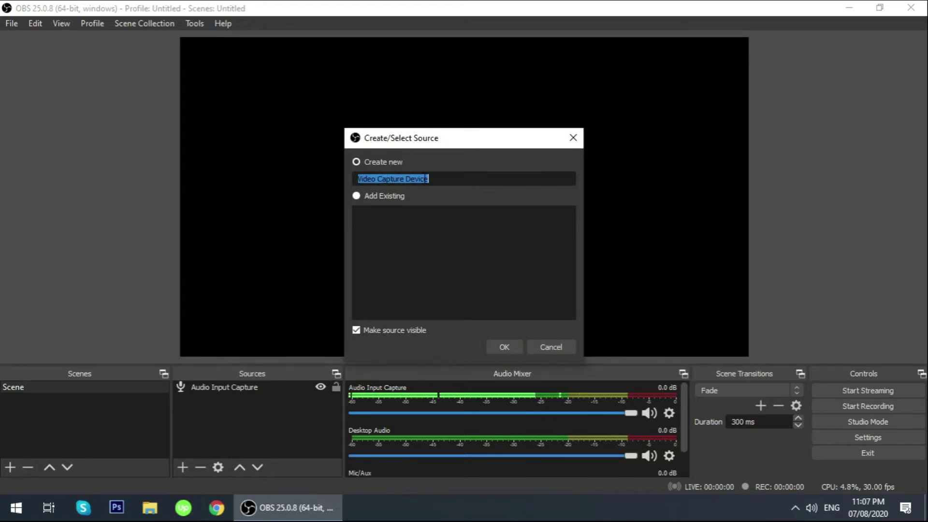
{"action": "type", "text": "webc"}
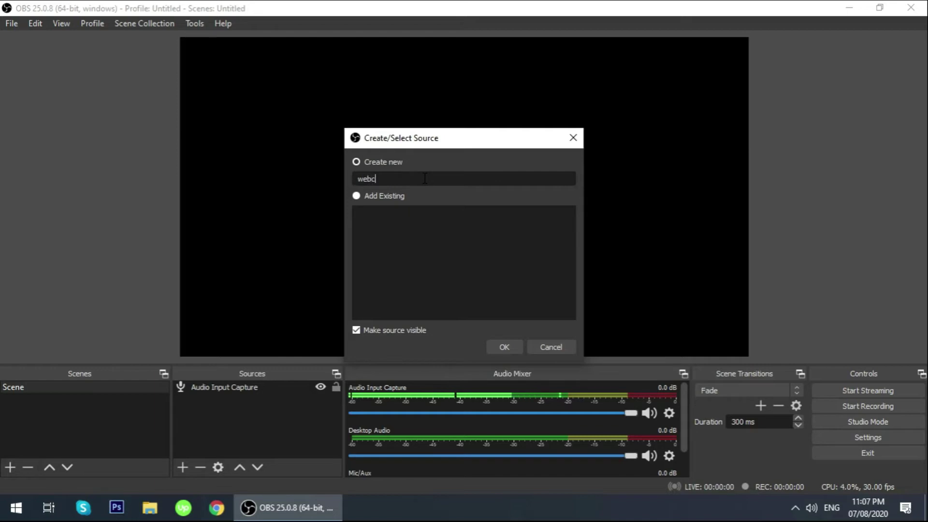
{"action": "type", "text": "am"}
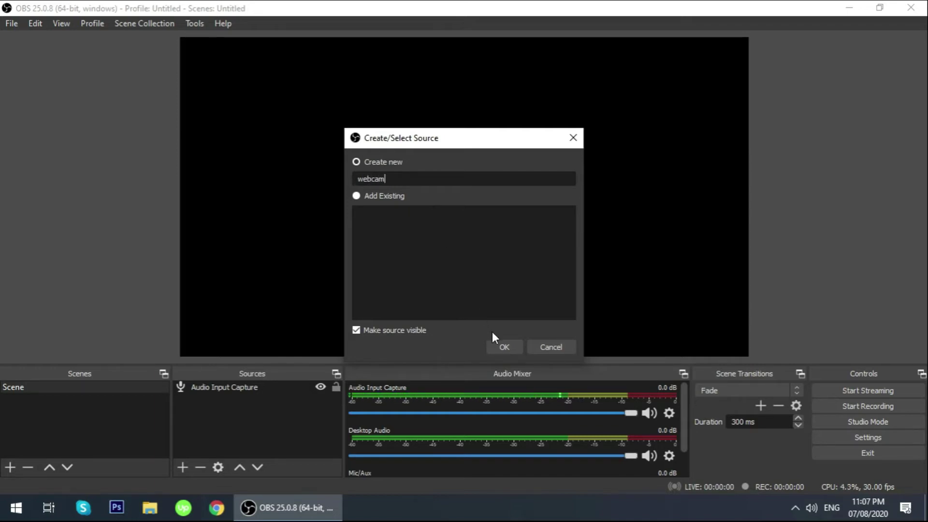
{"action": "left_click", "coordinate": [502, 346]}
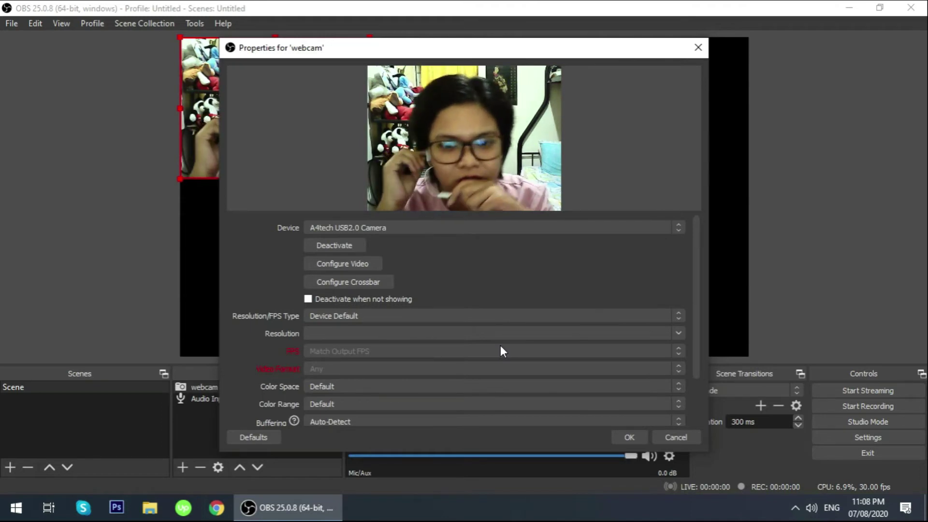
{"action": "left_click", "coordinate": [622, 437]}
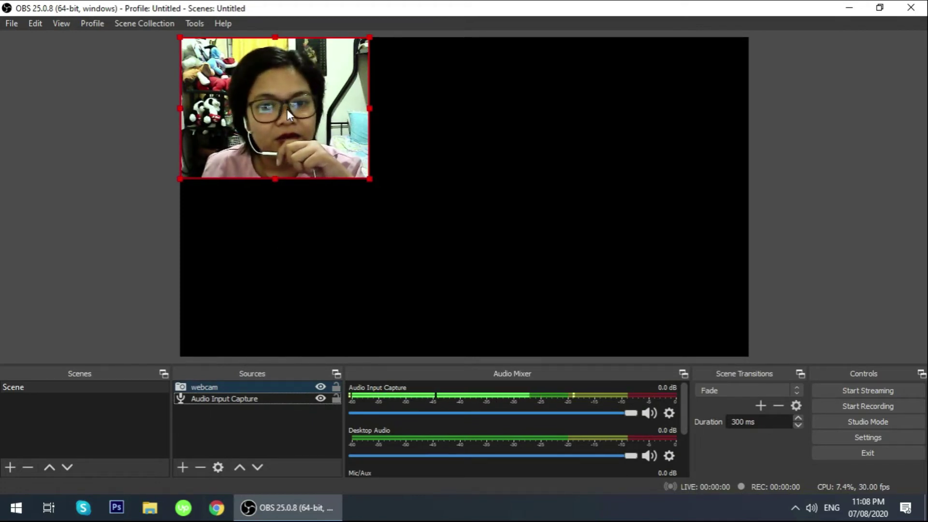
Move the webcam image to the lower-left corner of the preview canvas and shrink it to a small thumbnail.
{"action": "left_click", "coordinate": [297, 91]}
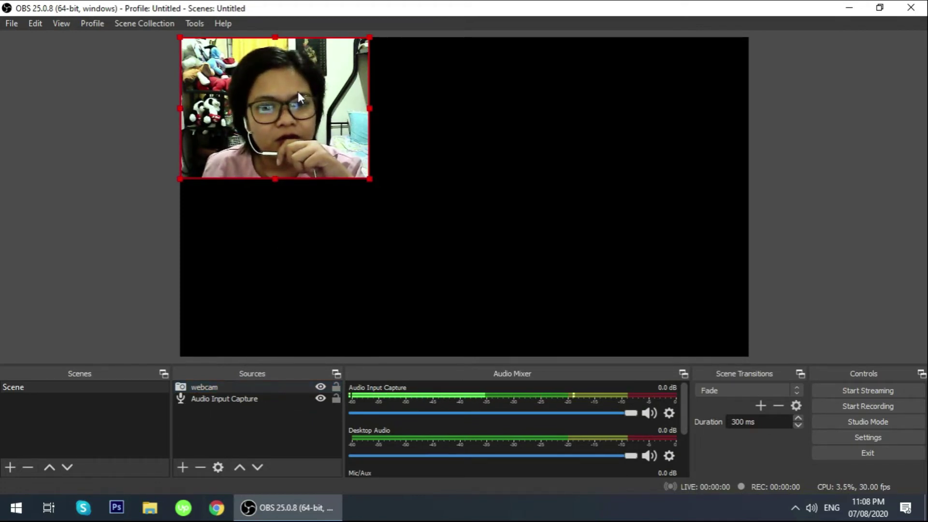
{"action": "left_click_drag", "start_coordinate": [298, 92], "coordinate": [308, 258]}
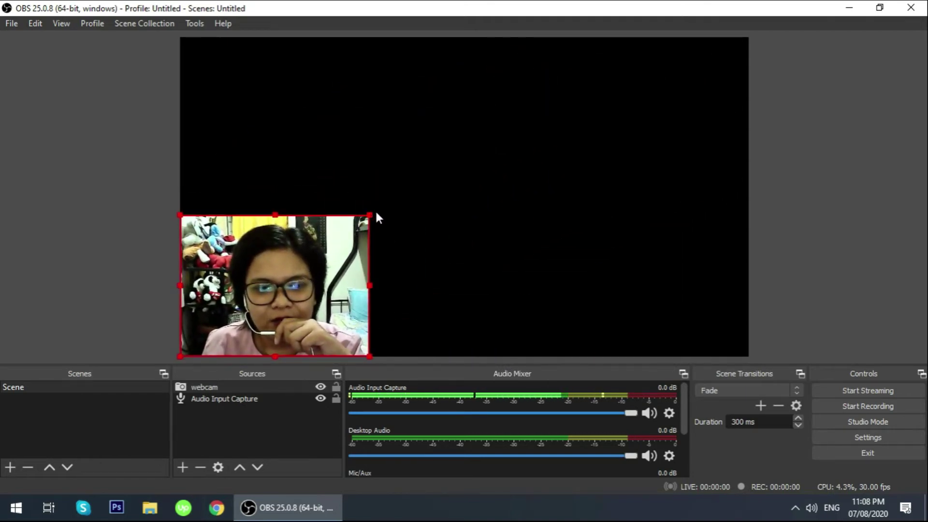
{"action": "left_click_drag", "start_coordinate": [369, 215], "coordinate": [306, 263]}
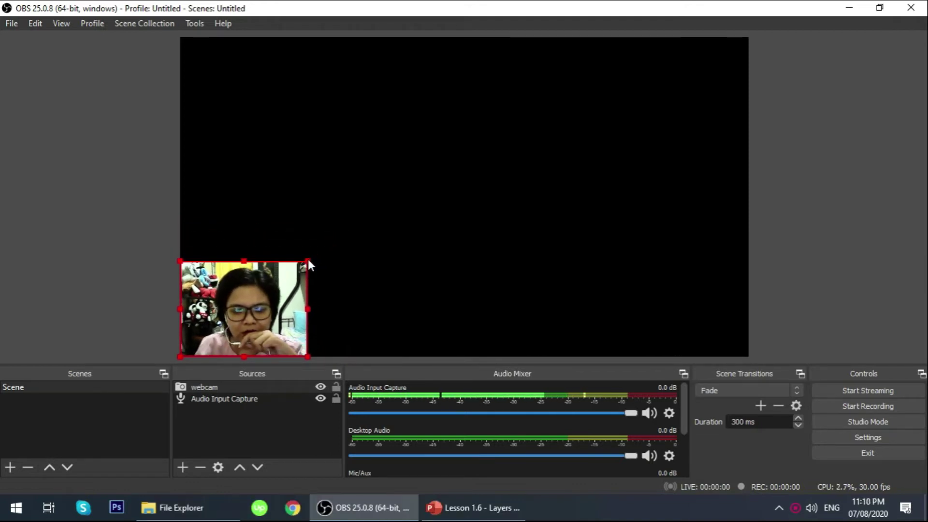
Enlarge the webcam image to the full canvas height and centre it horizontally.
{"action": "left_click_drag", "start_coordinate": [307, 261], "coordinate": [606, 70]}
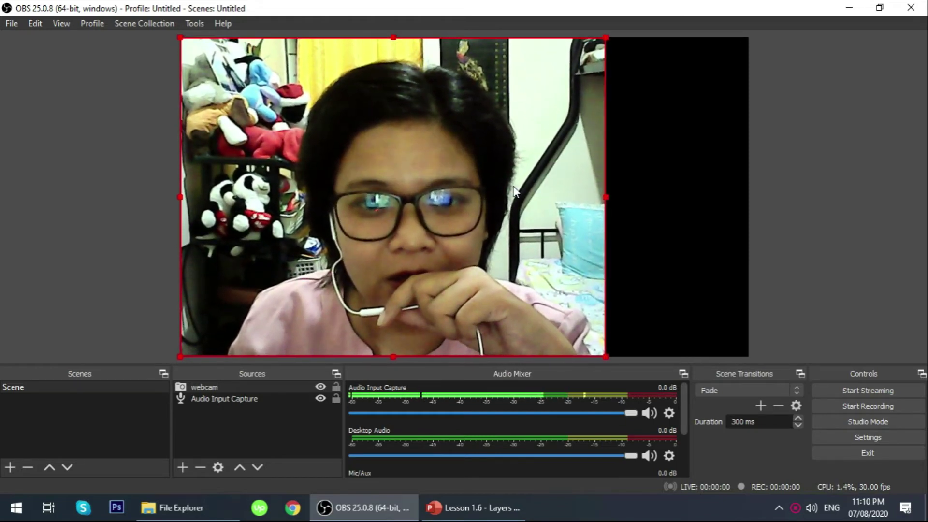
{"action": "left_click_drag", "start_coordinate": [514, 191], "coordinate": [565, 199]}
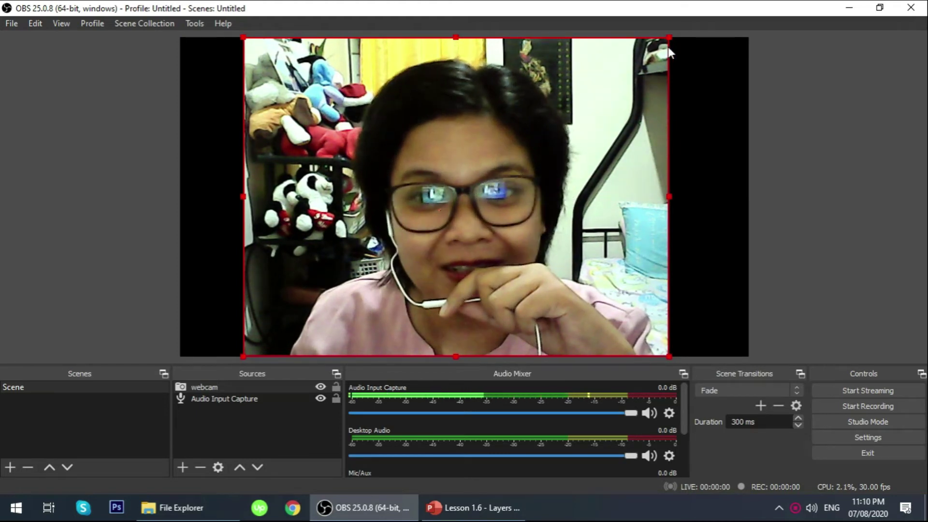
Shrink the webcam image to roughly a fifth of the canvas width and fit it into the canvas's lower-left corner.
{"action": "left_click_drag", "start_coordinate": [668, 37], "coordinate": [361, 276]}
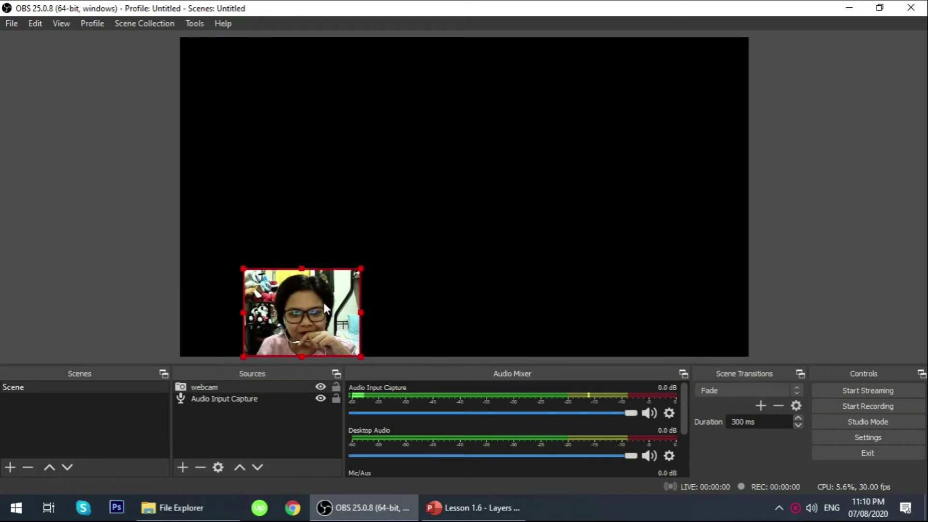
{"action": "left_click_drag", "start_coordinate": [324, 303], "coordinate": [267, 305]}
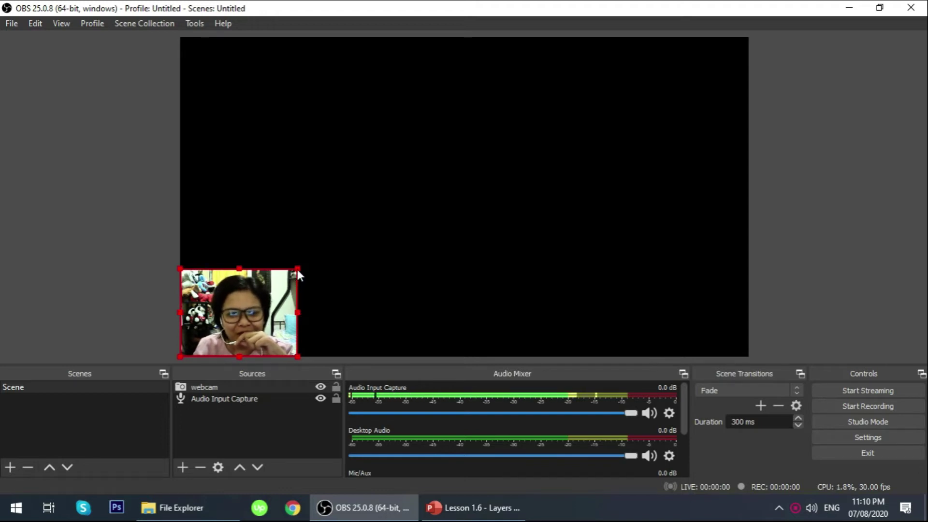
{"action": "left_click_drag", "start_coordinate": [297, 269], "coordinate": [302, 265]}
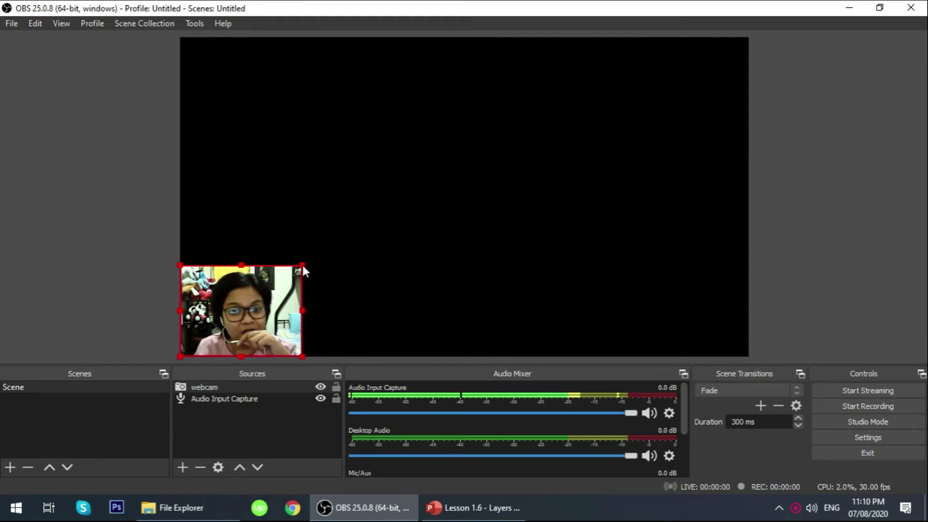
Add a visible Window Capture source under its default name.
{"action": "left_click", "coordinate": [182, 467]}
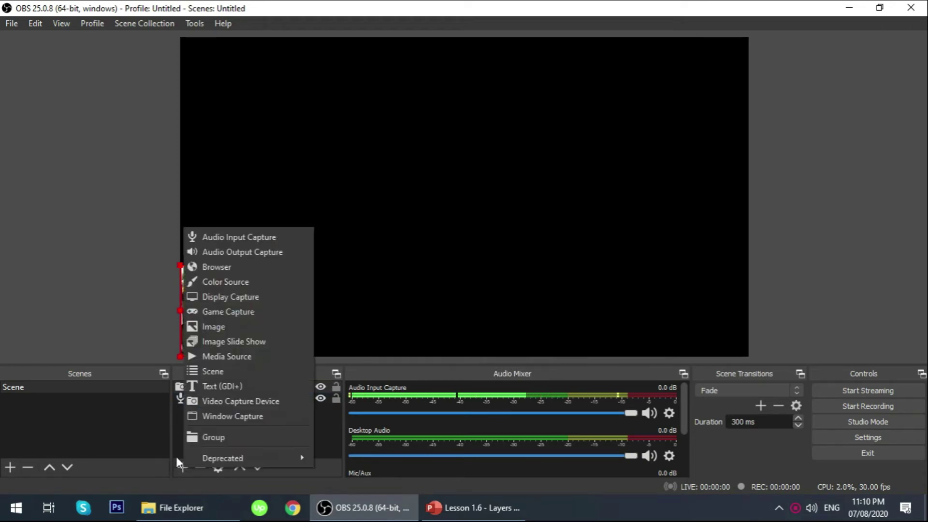
{"action": "left_click", "coordinate": [231, 416]}
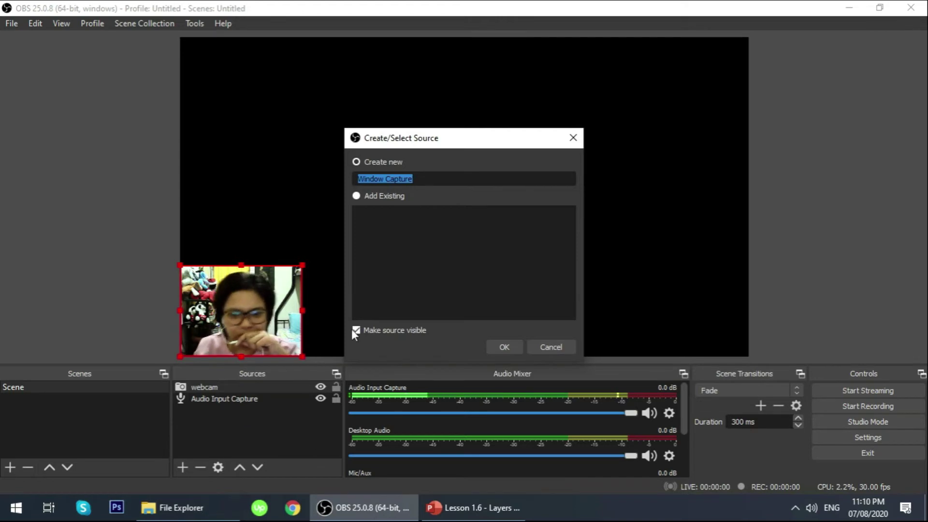
{"action": "left_click", "coordinate": [512, 347]}
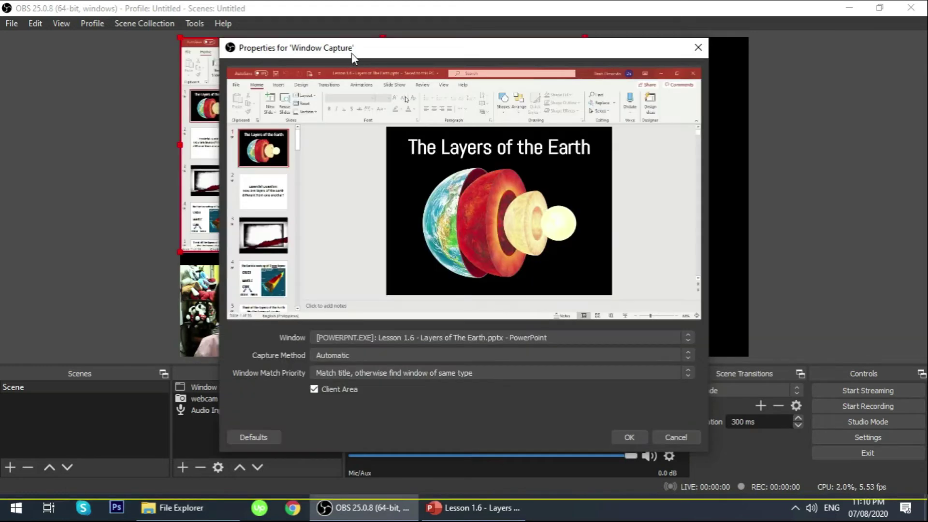
Try the File Explorer window as the captured window in the Window Capture properties.
{"action": "left_click", "coordinate": [440, 337]}
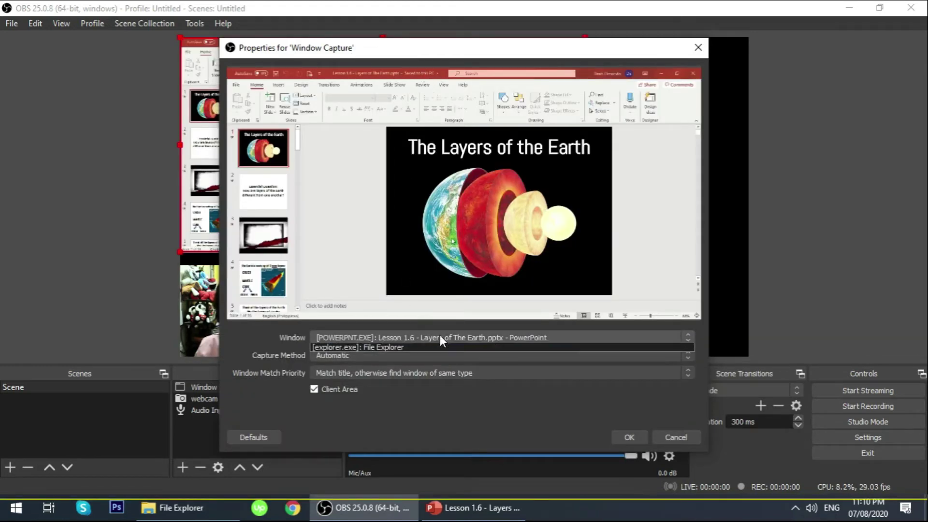
{"action": "left_click", "coordinate": [440, 337]}
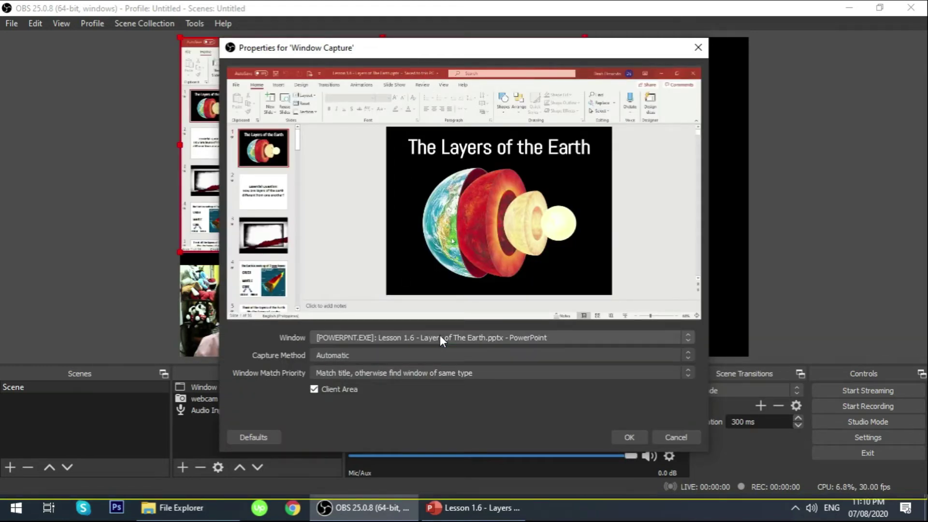
{"action": "left_click", "coordinate": [439, 337]}
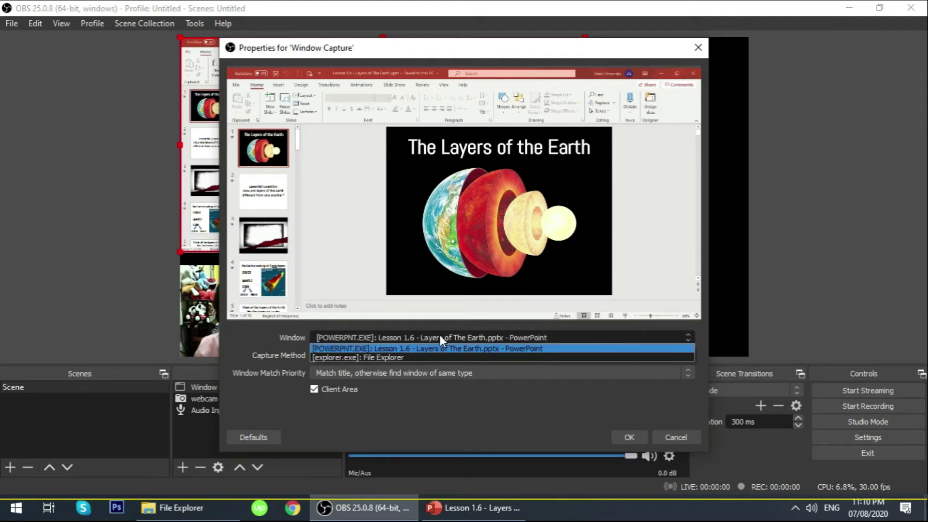
{"action": "left_click", "coordinate": [434, 356]}
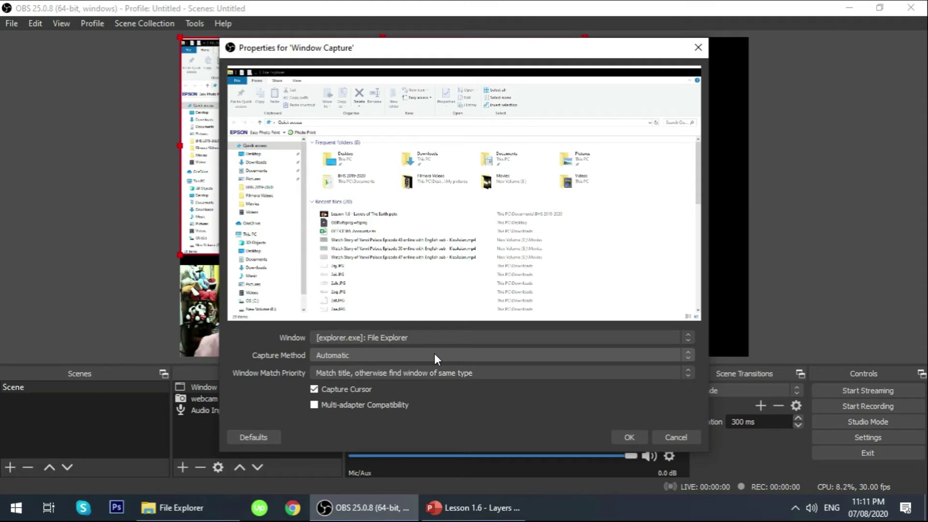
Set the captured window to the PowerPoint file Lesson 1.6 - Layers of The Earth.pptx and accept the Window Capture properties.
{"action": "left_click", "coordinate": [430, 336]}
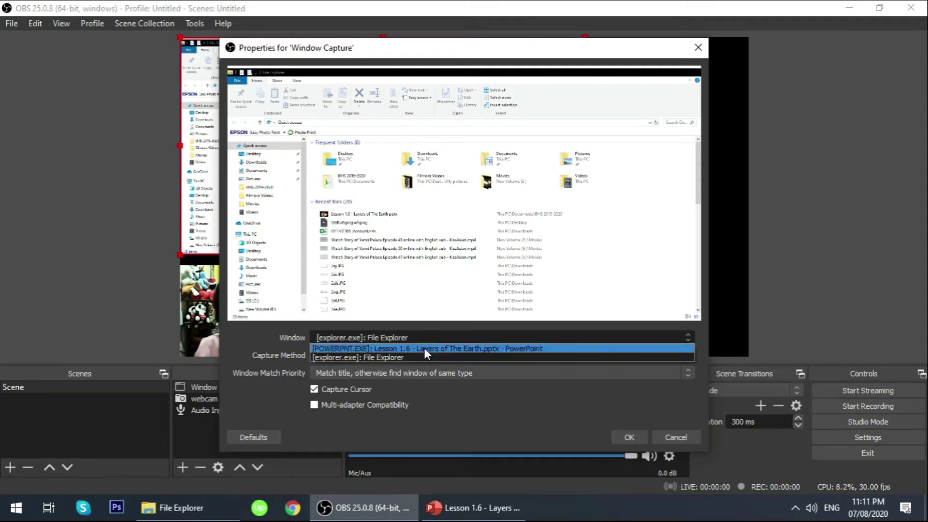
{"action": "left_click", "coordinate": [424, 347]}
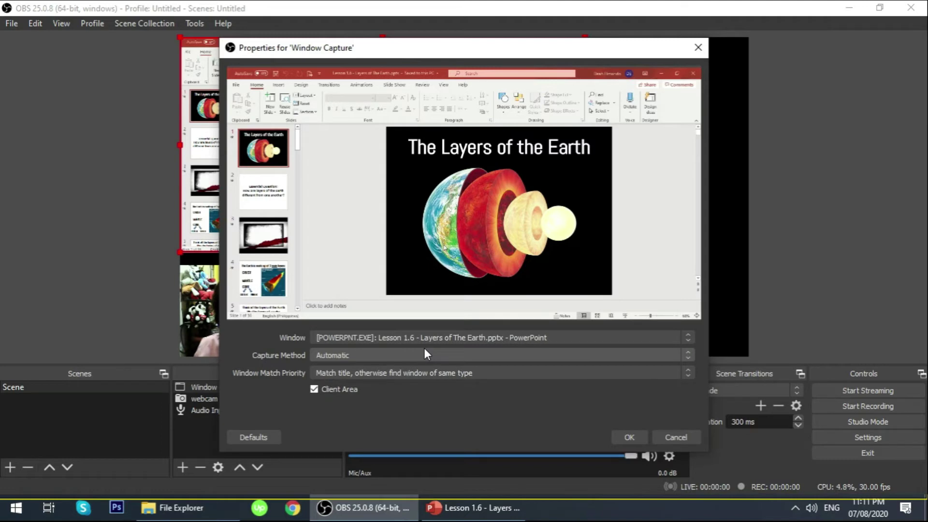
{"action": "left_click", "coordinate": [635, 436]}
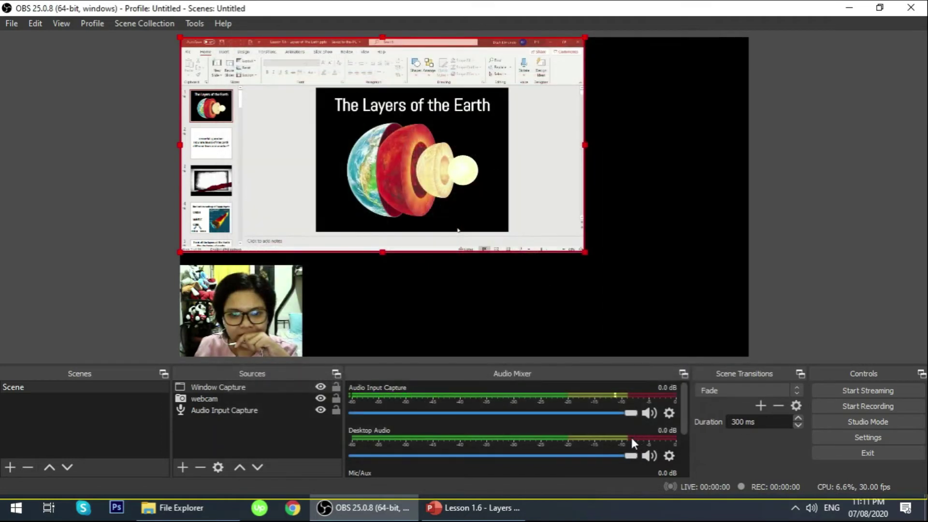
Enlarge the PowerPoint window capture on the preview canvas and apply the Fit to screen transform to it.
{"action": "left_click_drag", "start_coordinate": [584, 252], "coordinate": [680, 273]}
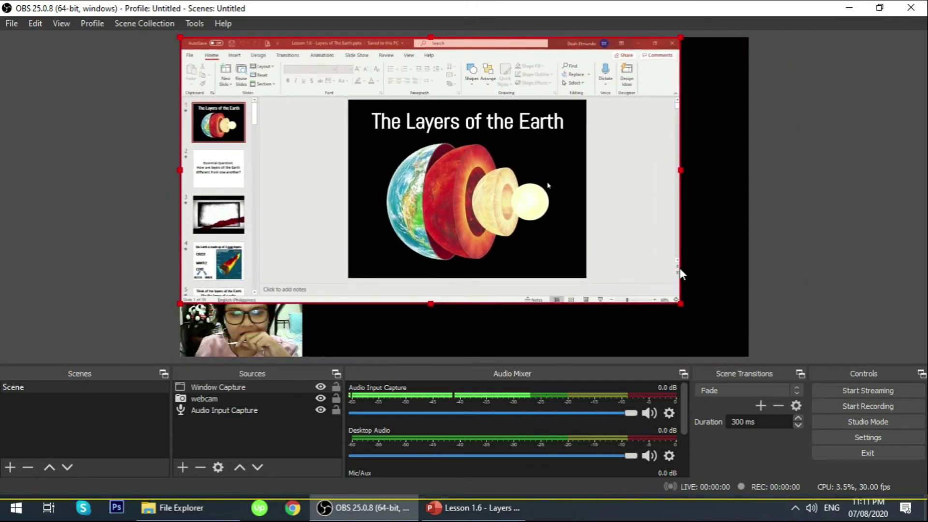
{"action": "right_click", "coordinate": [561, 133]}
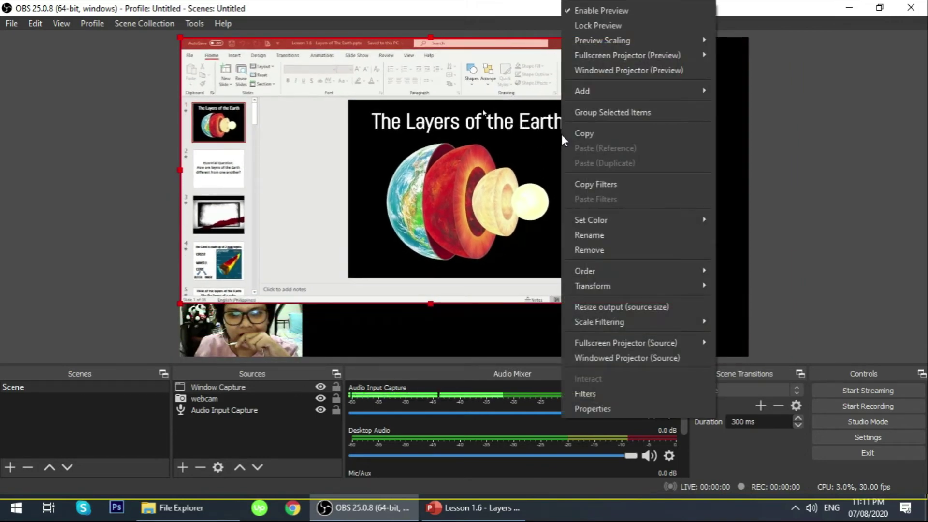
{"action": "mouse_move", "coordinate": [614, 284]}
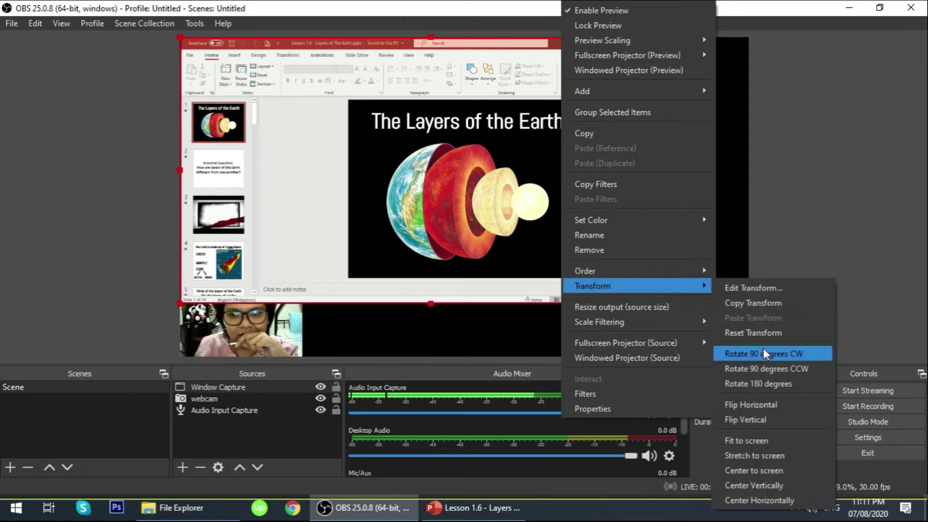
{"action": "left_click", "coordinate": [764, 438]}
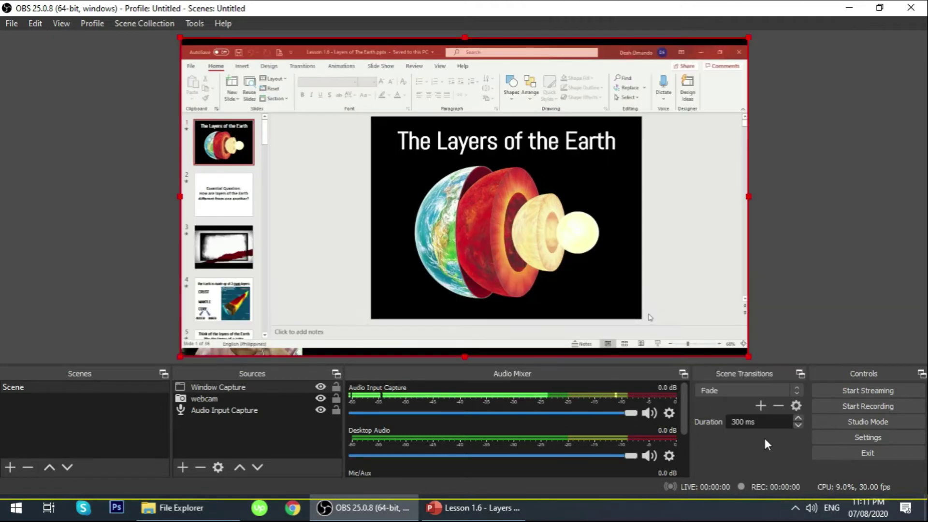